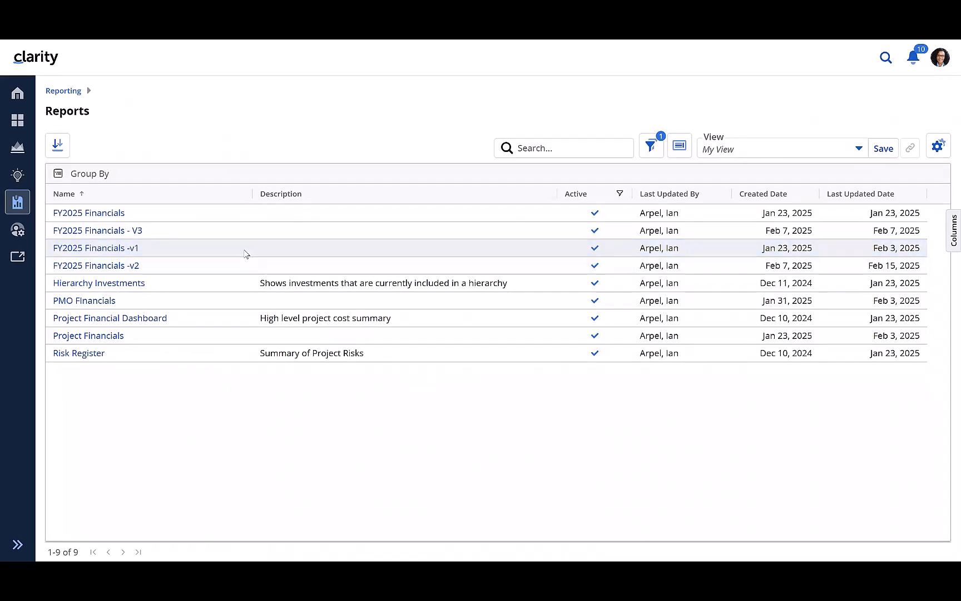
Step: Open the FY2025 Financials -v1 report and filter it to Planned Operating Cost (Investment) is less than 1,000,000
left_click(133, 247)
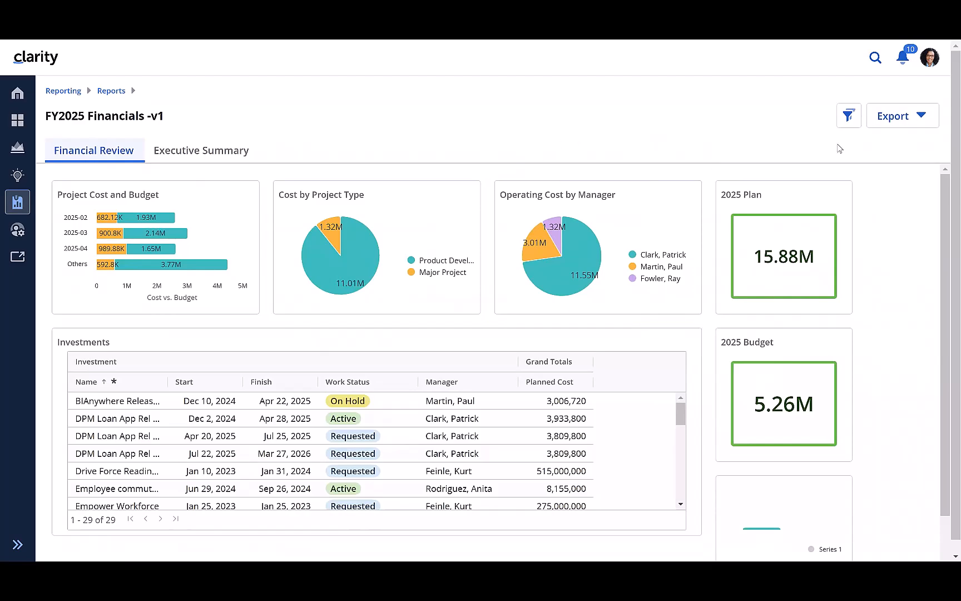
left_click(849, 117)
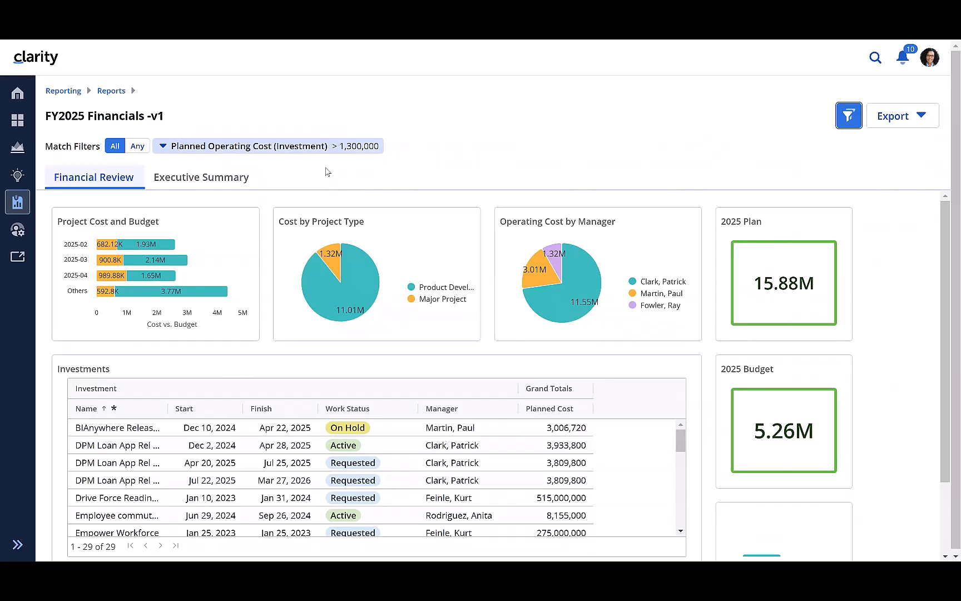
left_click(339, 147)
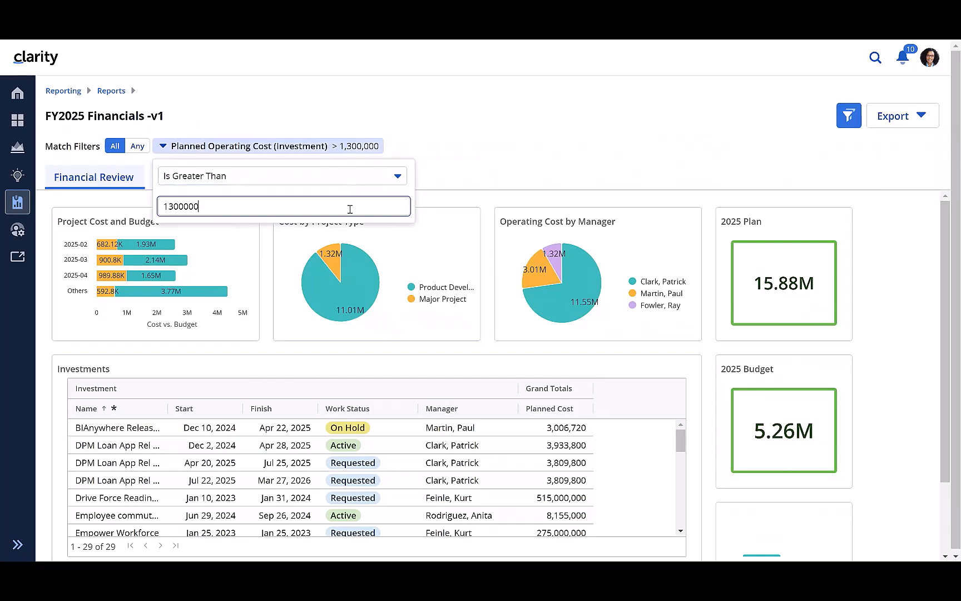
left_click(367, 179)
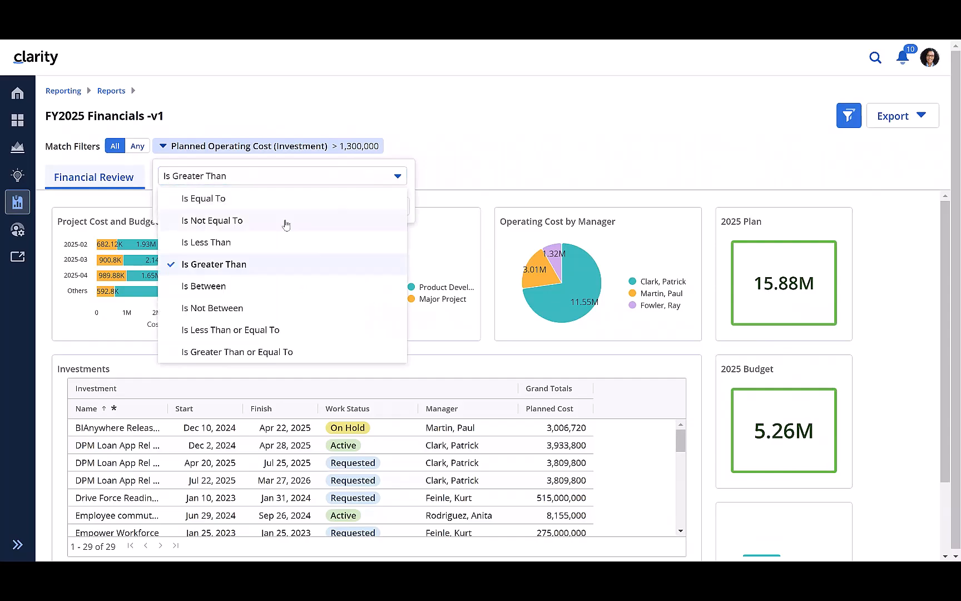
left_click(236, 242)
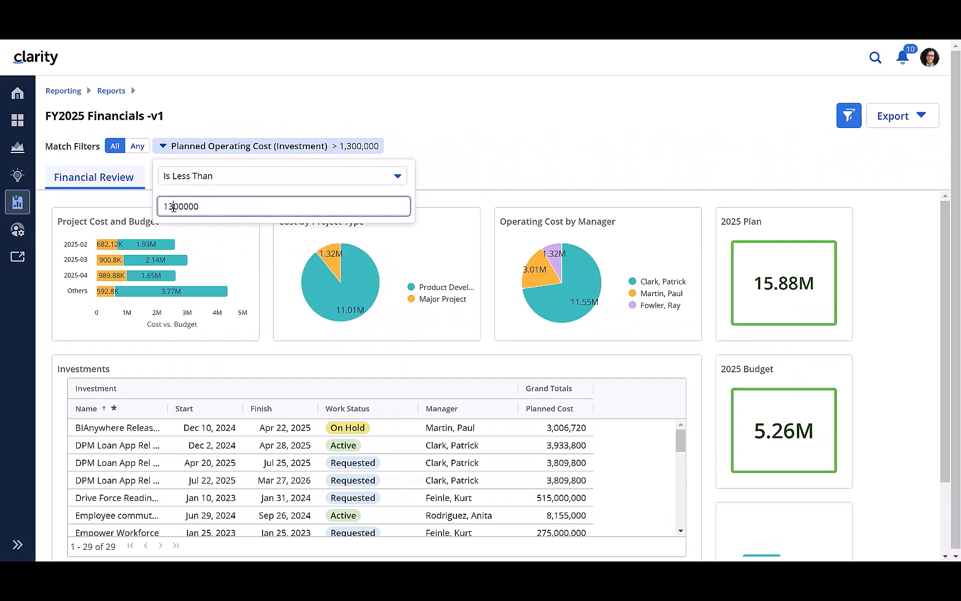
key("BackSpace")
type("0")
left_click(447, 128)
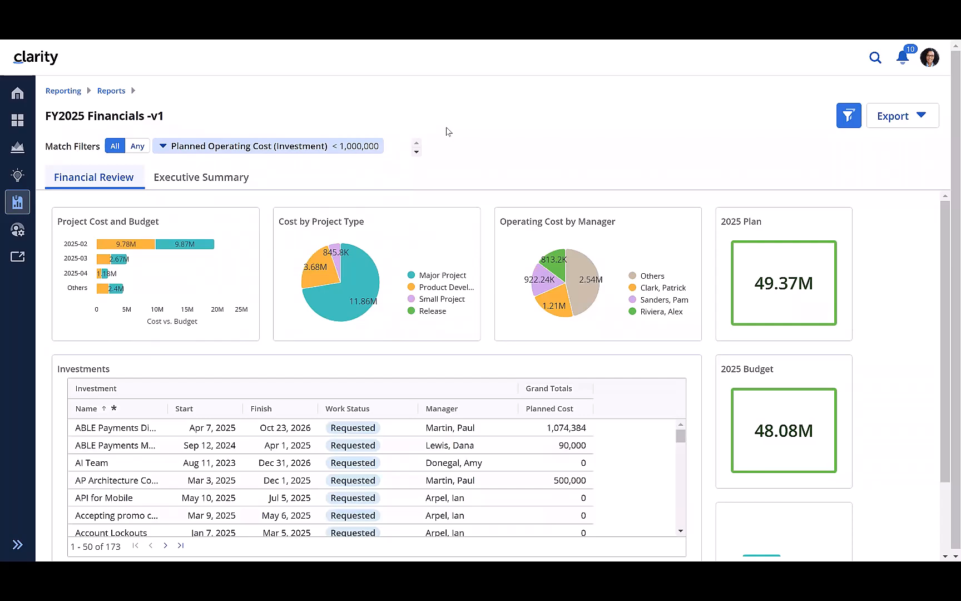
scroll(341, 473, "down", 5)
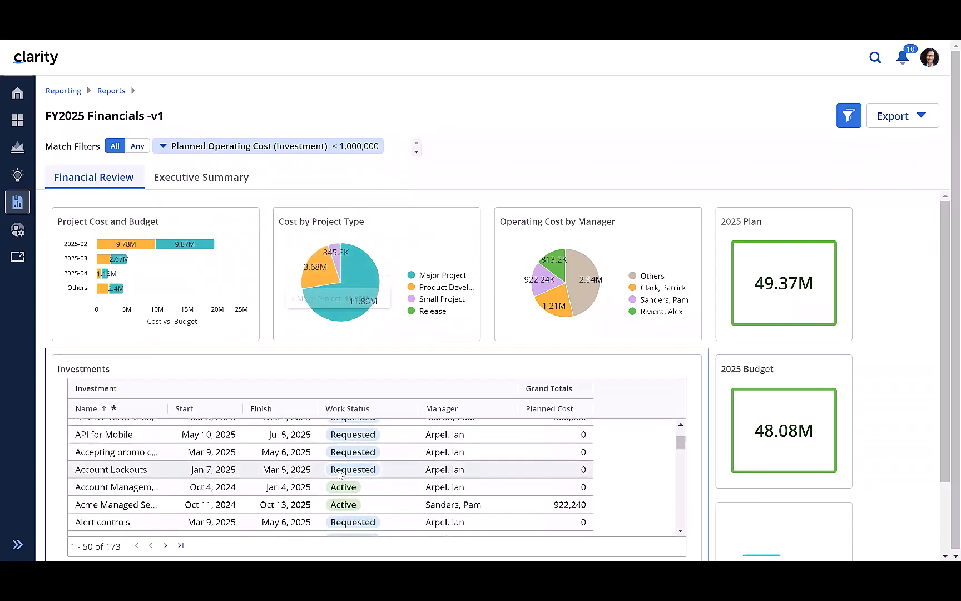
scroll(341, 473, "up", 1)
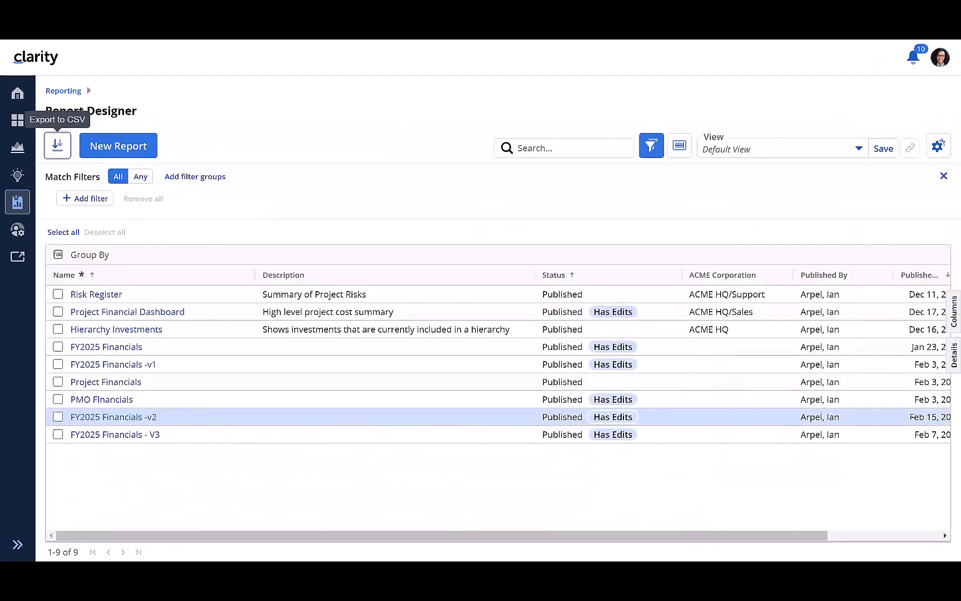
Step: Open the FY2025 Financials -v2 report for editing in the Report Designer and check its layout settings
left_click(152, 421)
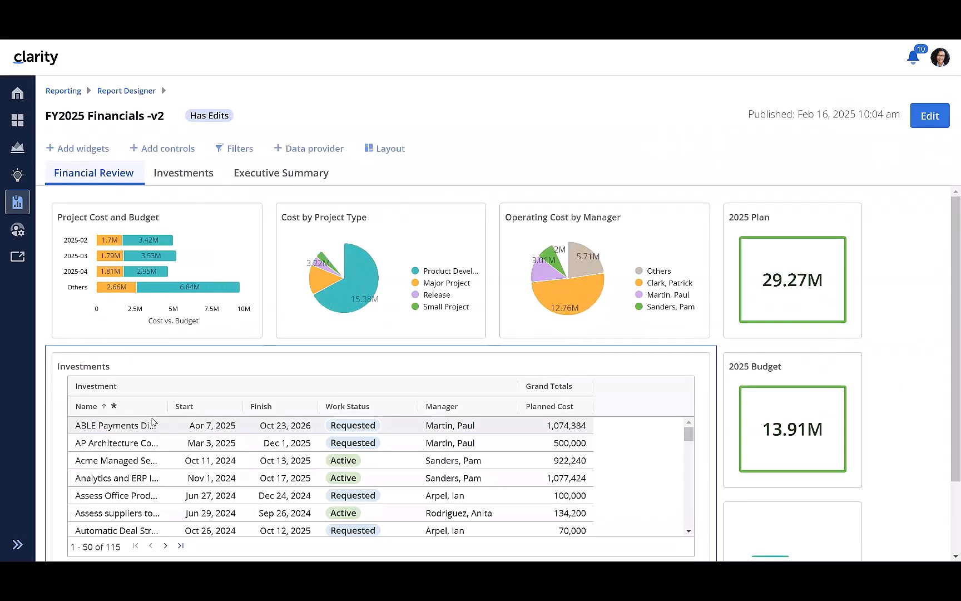
left_click(929, 119)
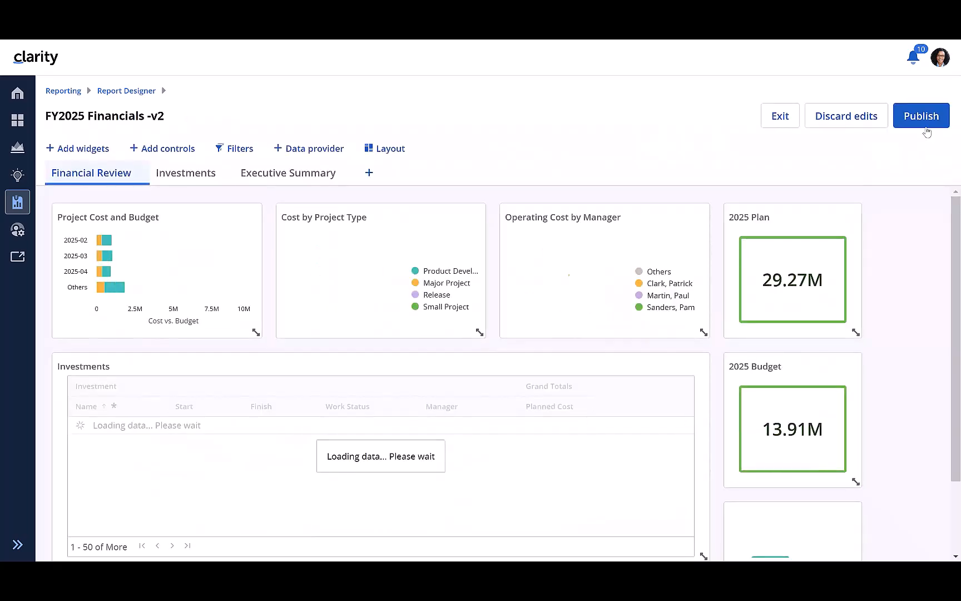
left_click(387, 150)
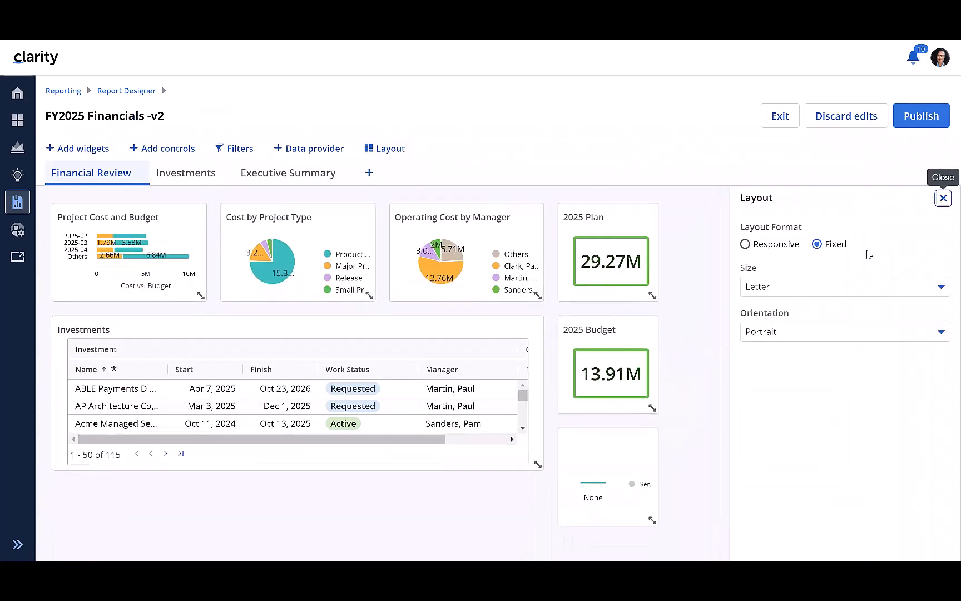
left_click(943, 199)
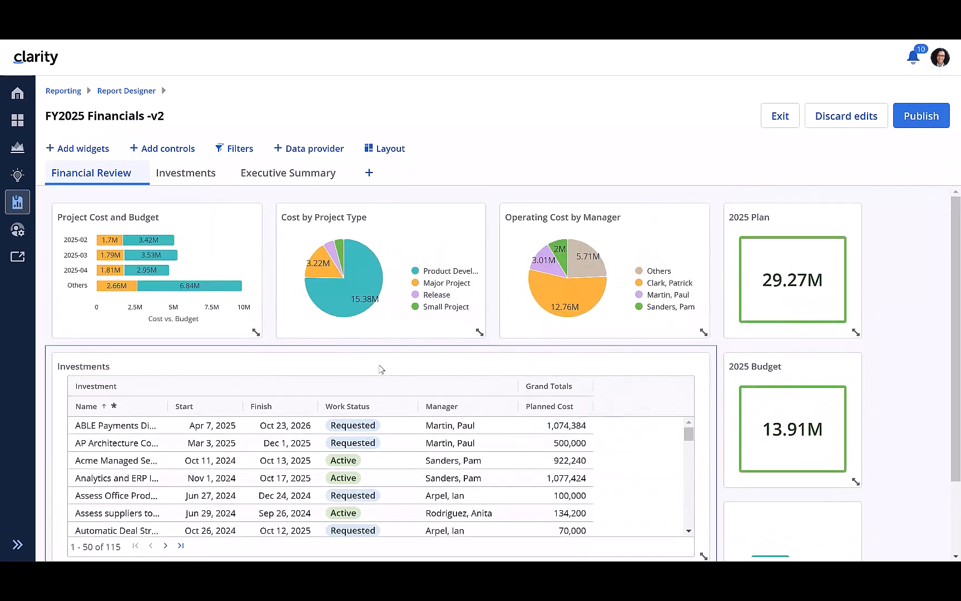
Step: Check the AutoFit and repeat column header options in the Investments table's format settings, and publish the report
mouse_move(382, 369)
left_click(335, 346)
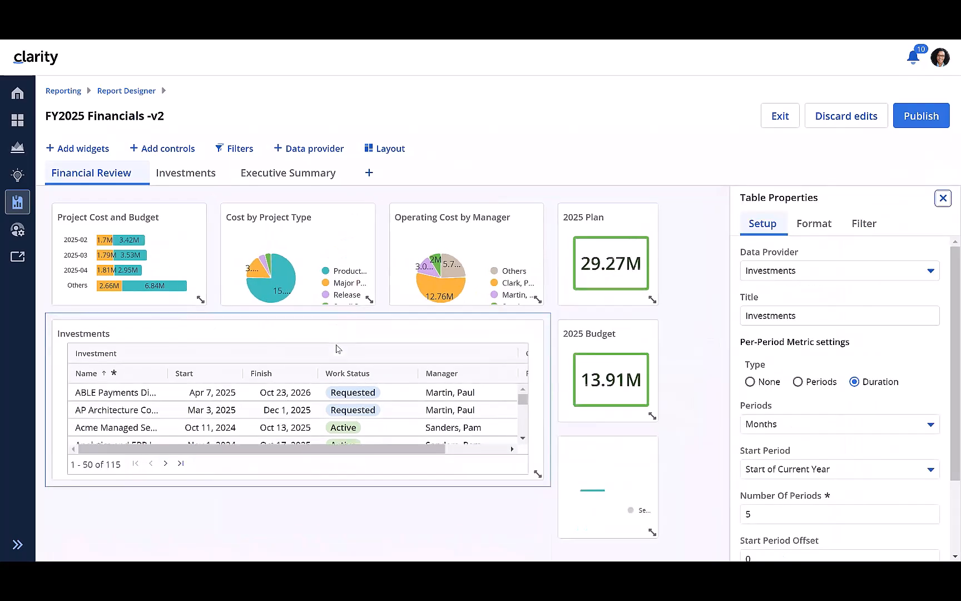
left_click(821, 225)
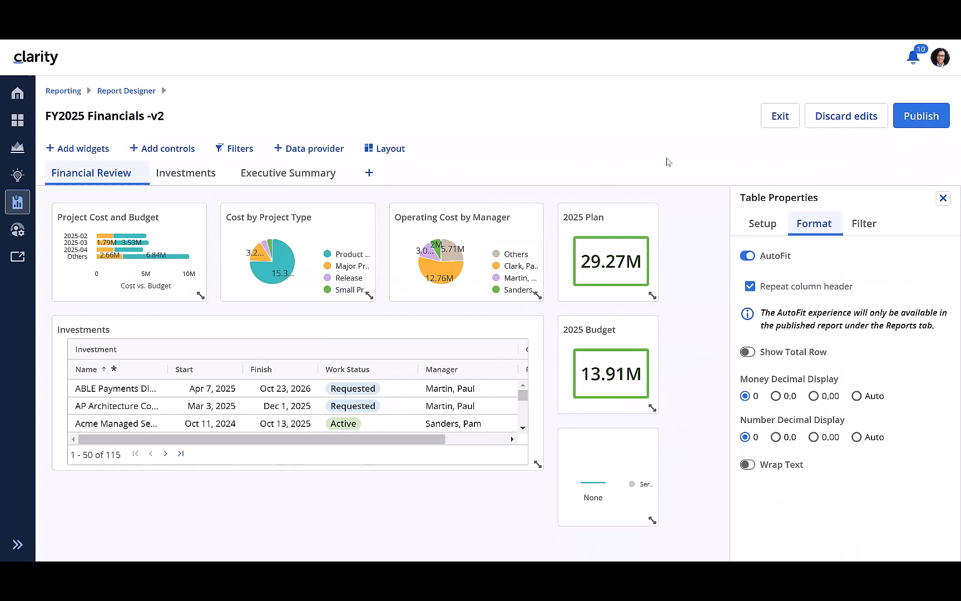
left_click(923, 128)
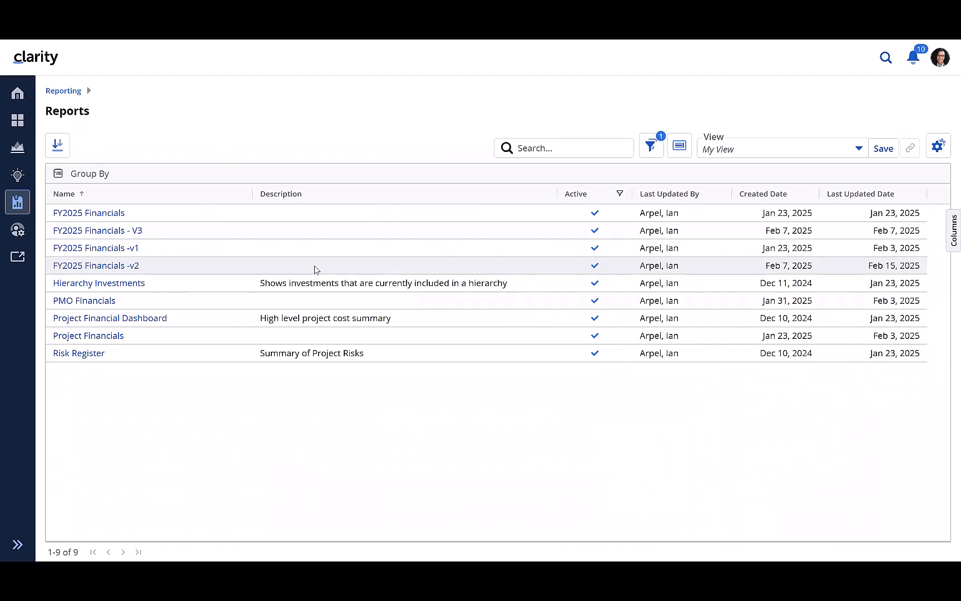
Step: Open the published FY2025 Financials -v2 report and look through the expanded Investments table on Financial Review
left_click(137, 268)
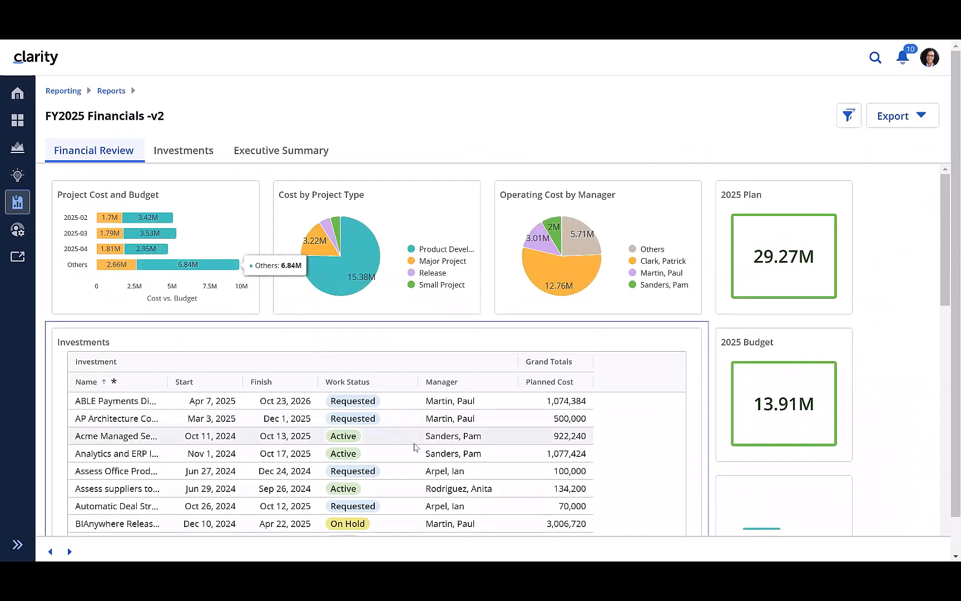
scroll(414, 447, "down", 3)
scroll(415, 447, "down", 5)
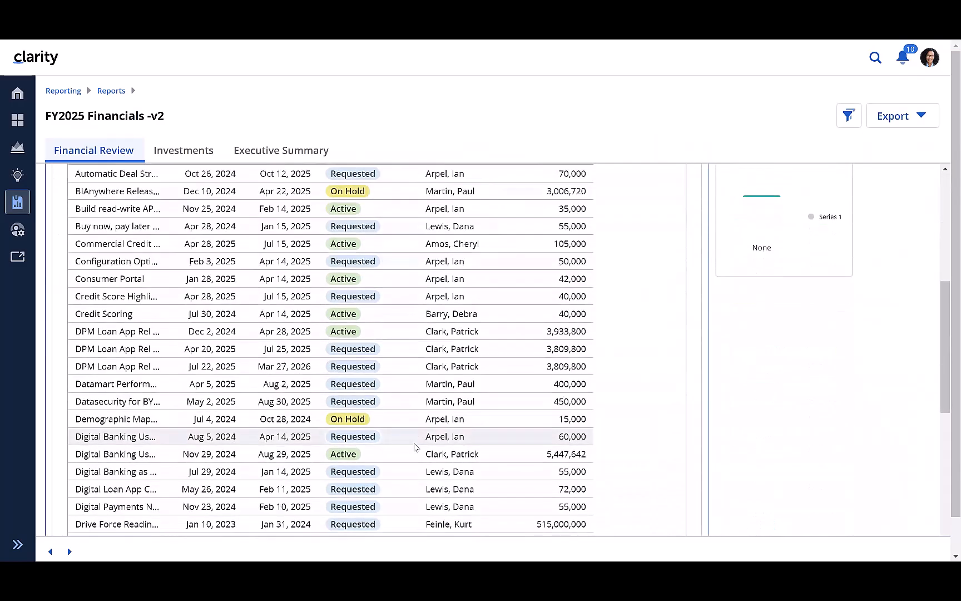
scroll(414, 447, "down", 6)
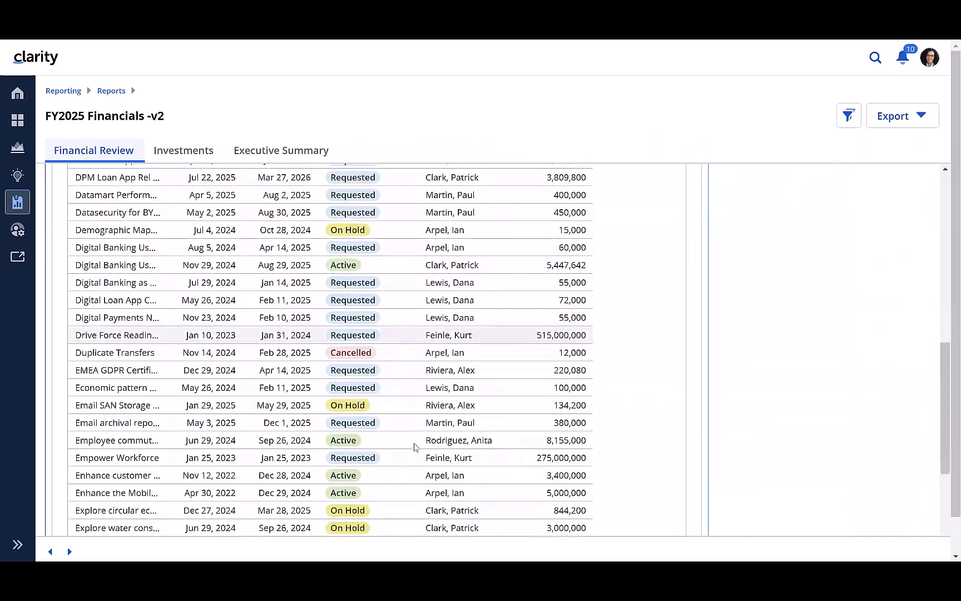
scroll(414, 447, "down", 1)
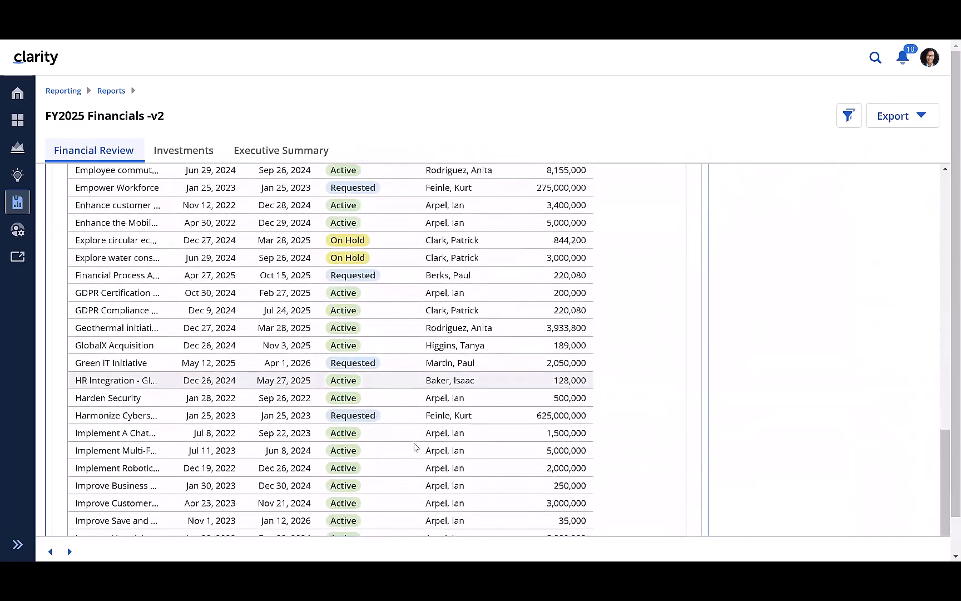
scroll(414, 446, "down", 1)
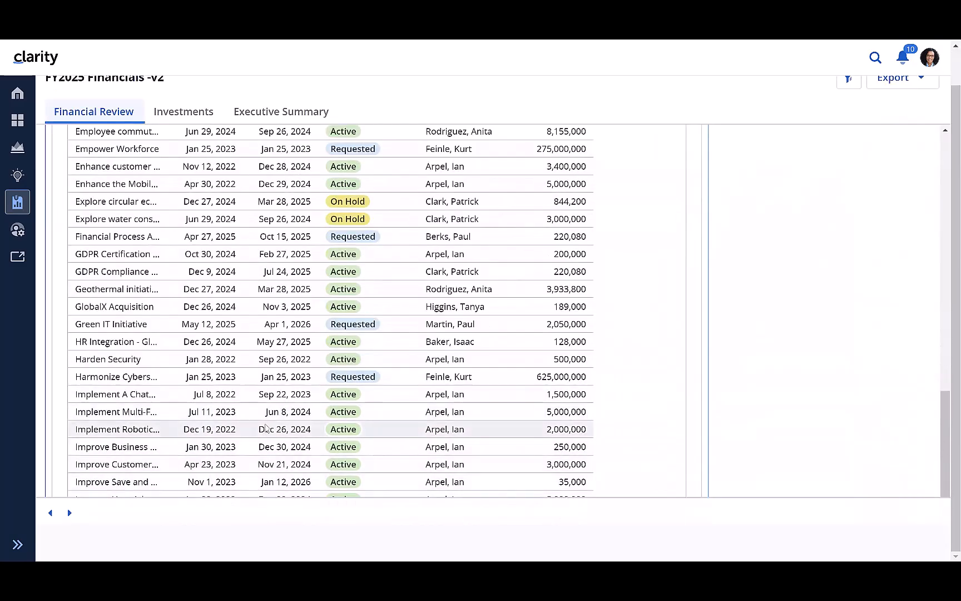
scroll(265, 428, "up", 1)
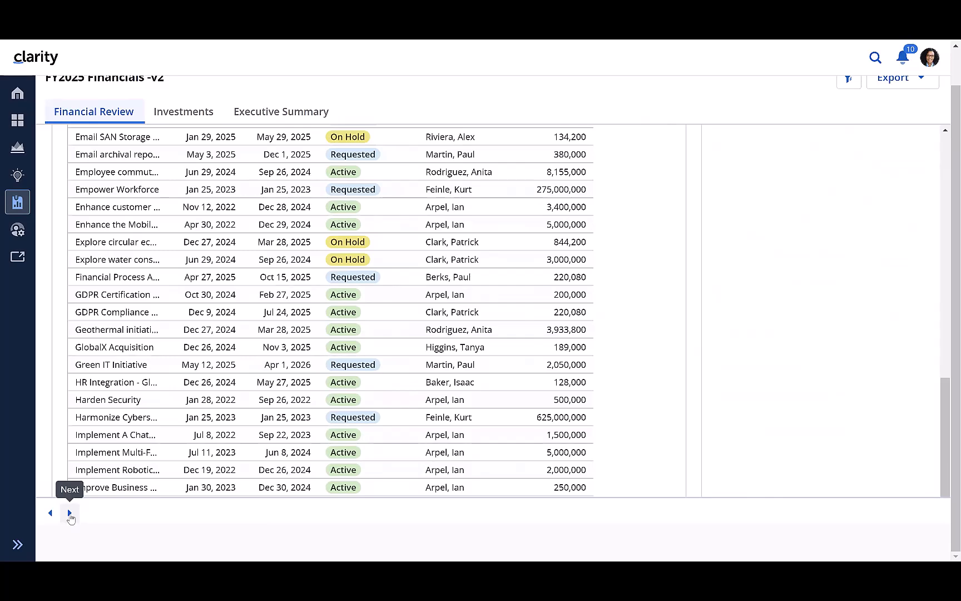
Step: Advance Financial Review to its next page and look through the rest of the Investments table
left_click(70, 514)
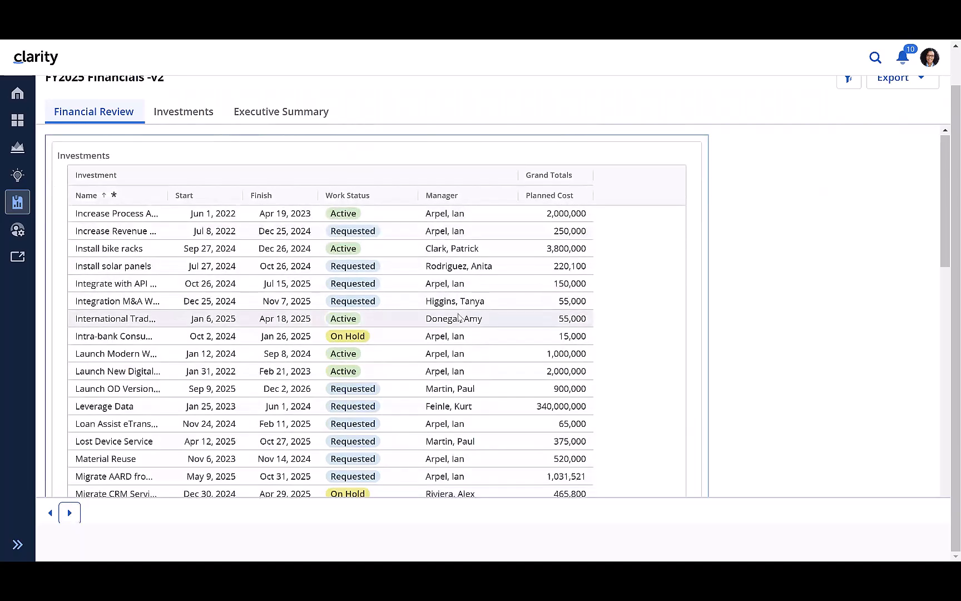
left_click_drag(955, 328, 955, 292)
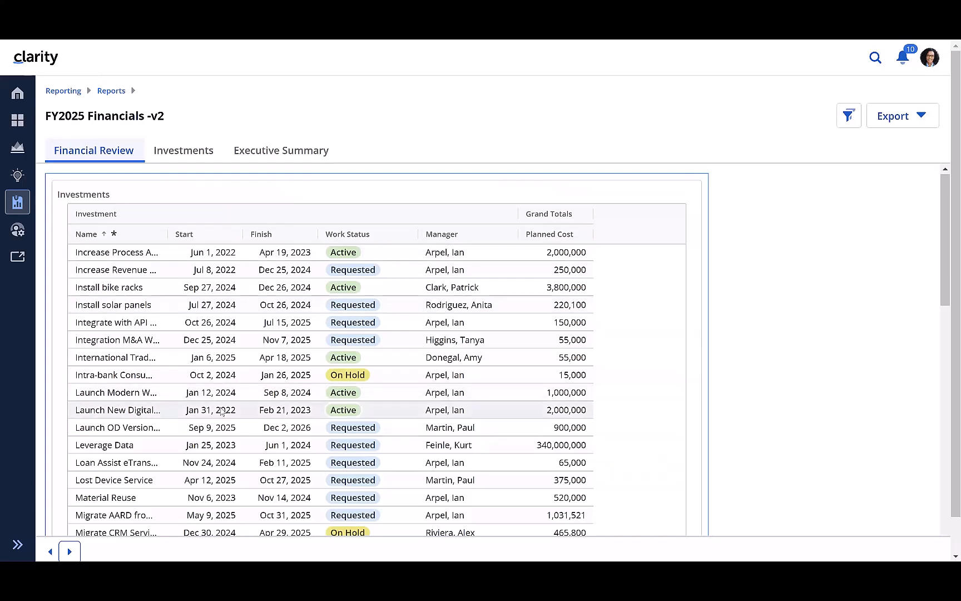
scroll(221, 412, "down", 6)
scroll(222, 412, "down", 6)
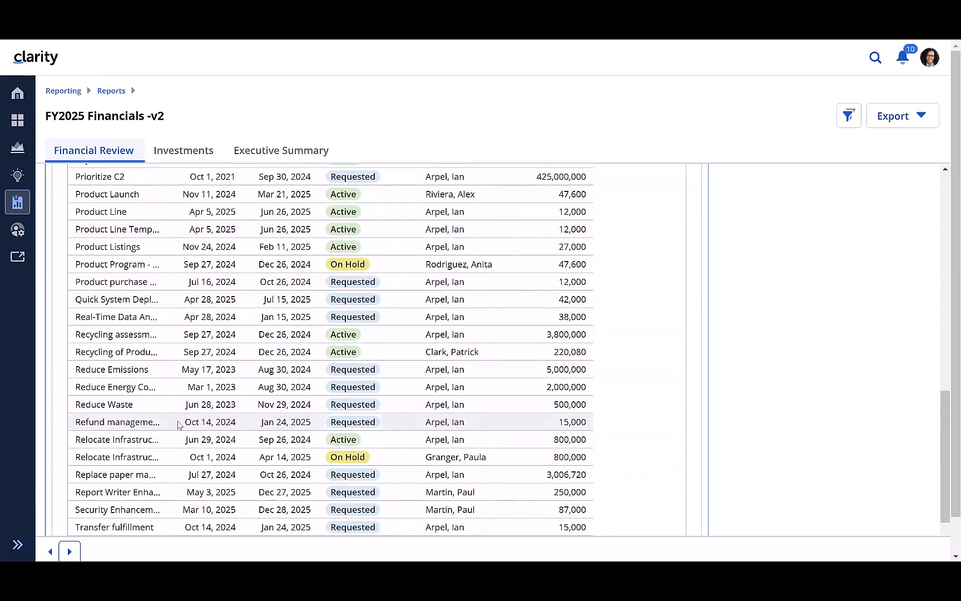
scroll(176, 423, "down", 2)
scroll(178, 425, "up", 5)
scroll(178, 425, "up", 10)
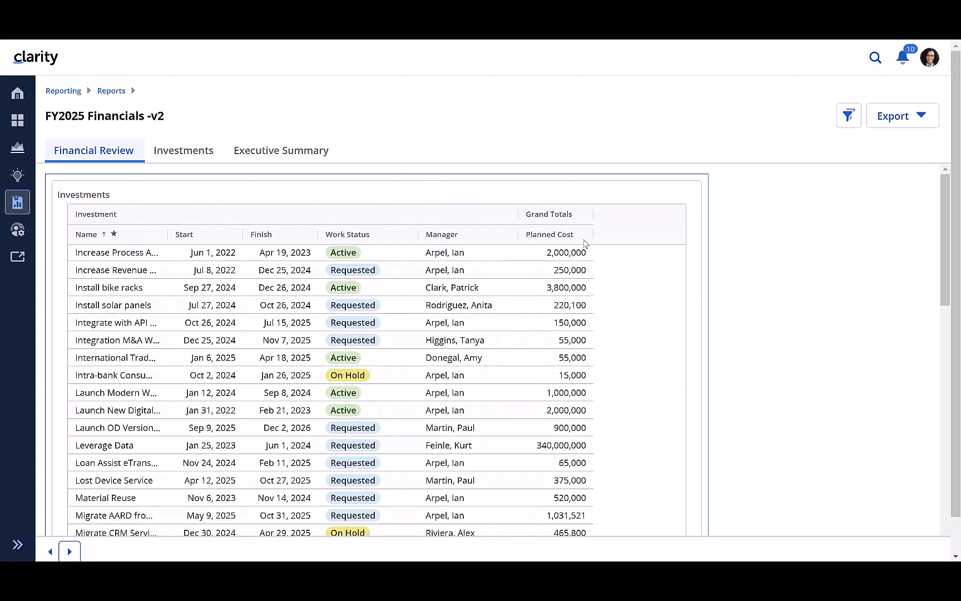
Step: Switch to the report's Investments view, look through its table and advance to the continuation of the investment list
left_click(203, 152)
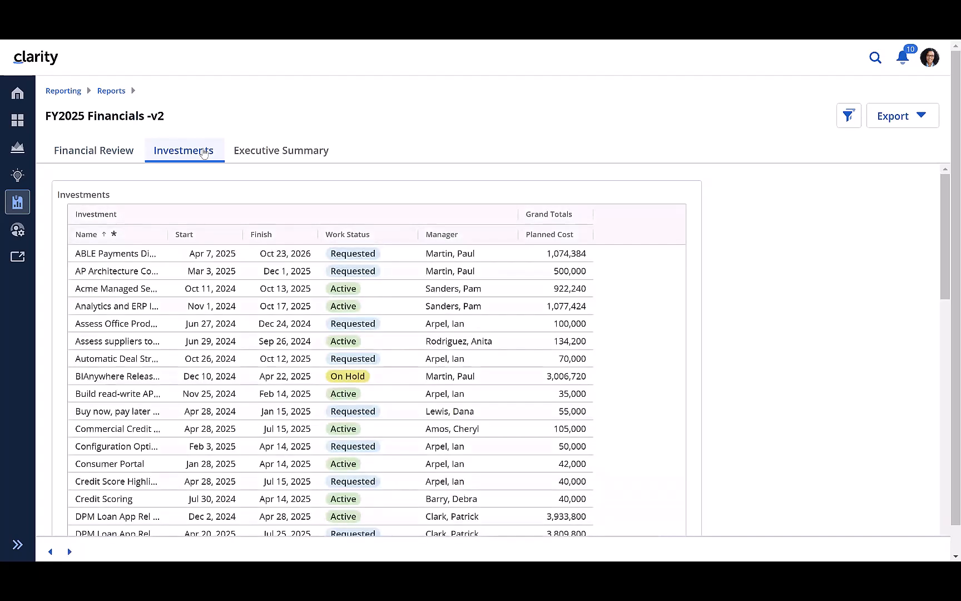
scroll(222, 428, "down", 6)
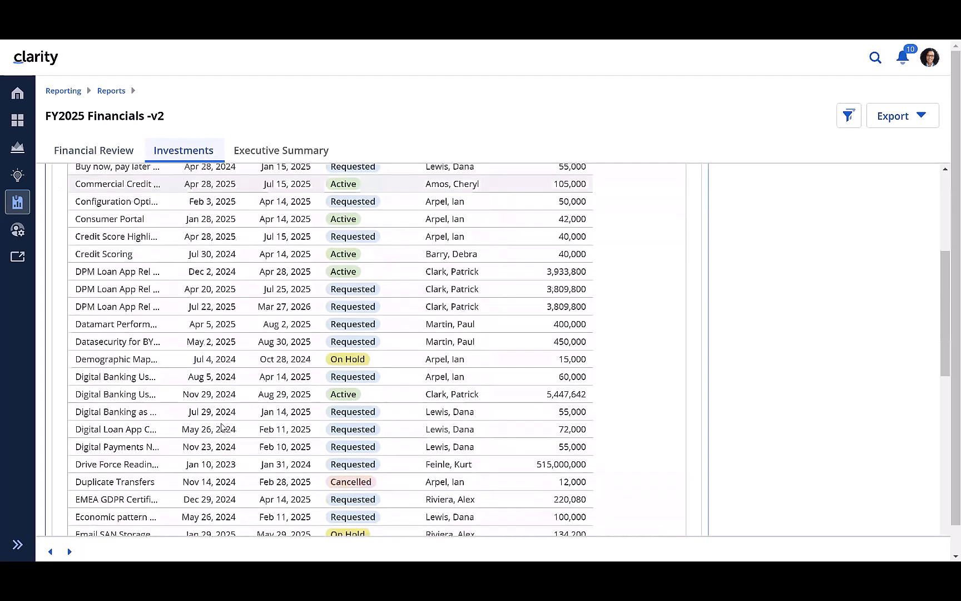
scroll(222, 427, "down", 5)
scroll(221, 427, "down", 1)
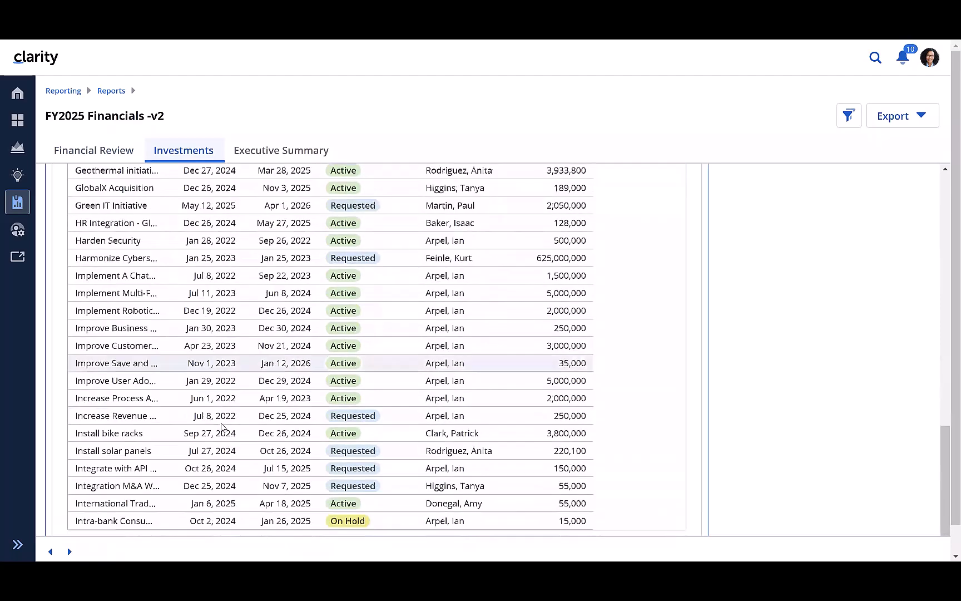
left_click(69, 552)
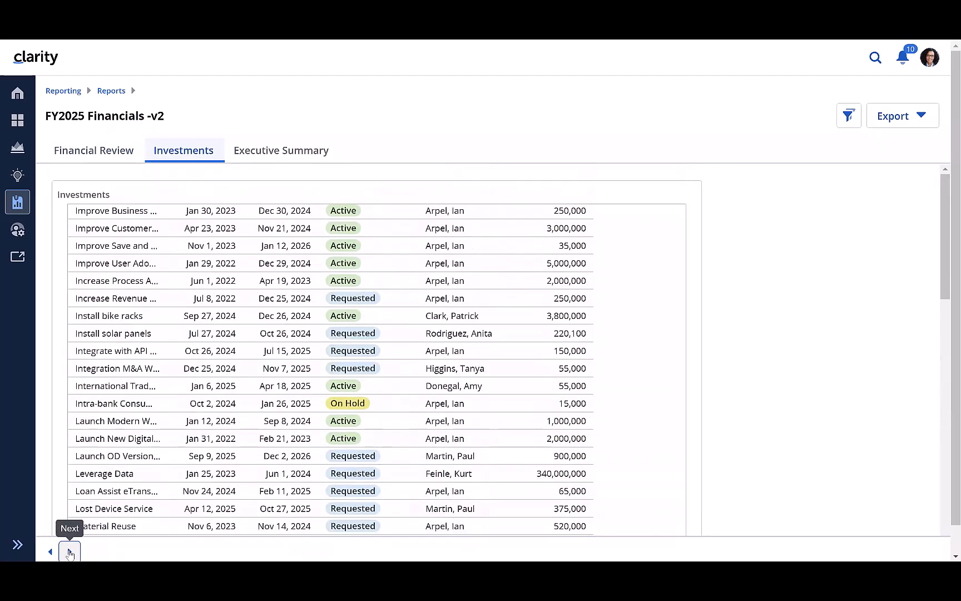
left_click(70, 551)
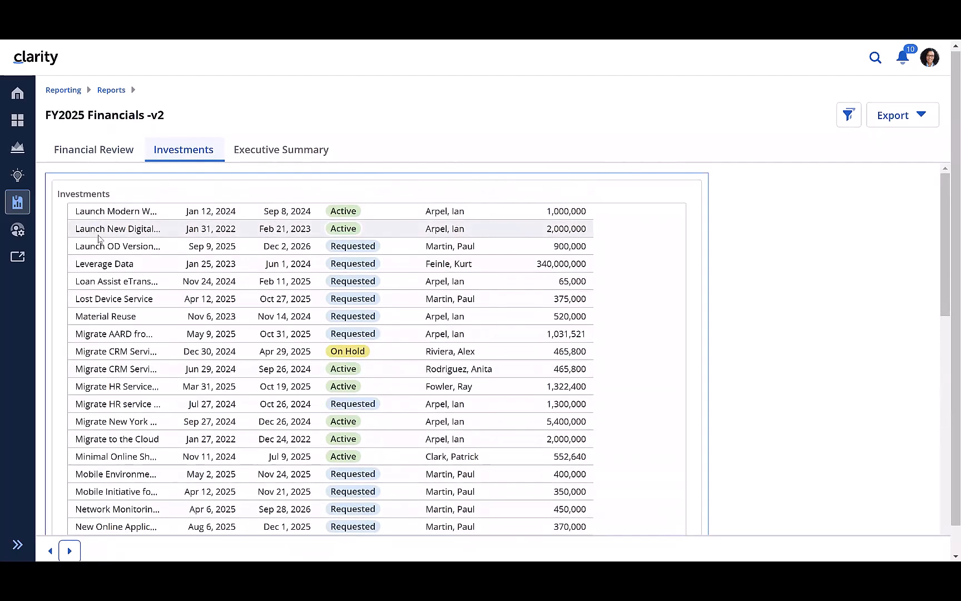